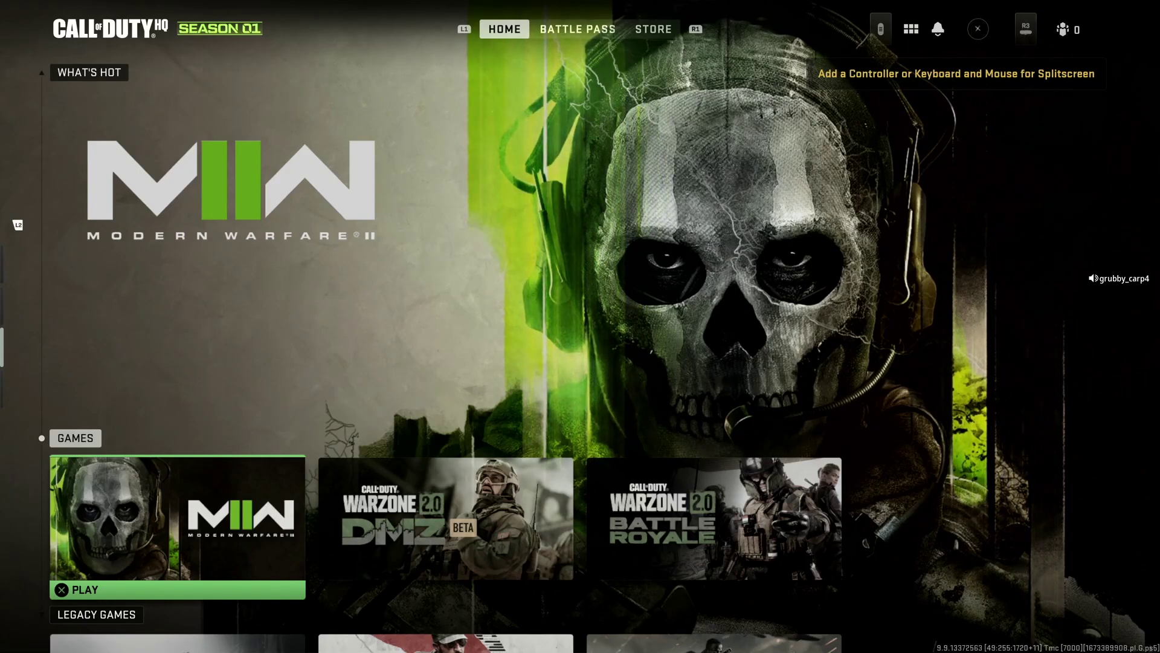
- Open the Account & Network settings page from the side panel's Settings section
key(Escape)
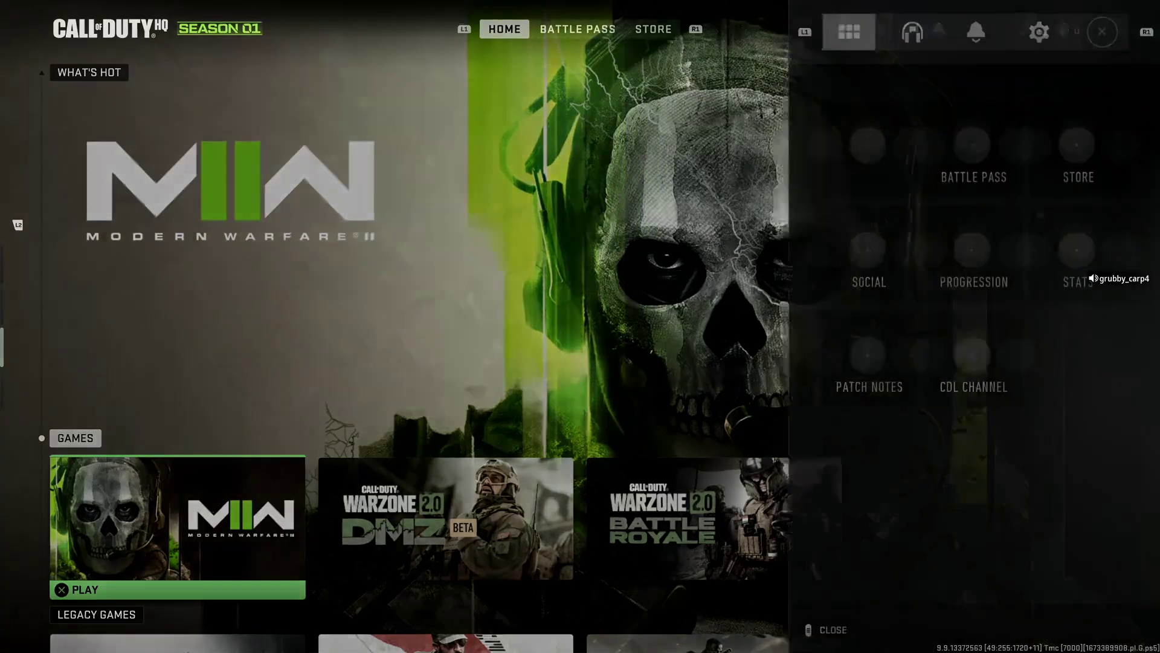
key(e)
key(e)
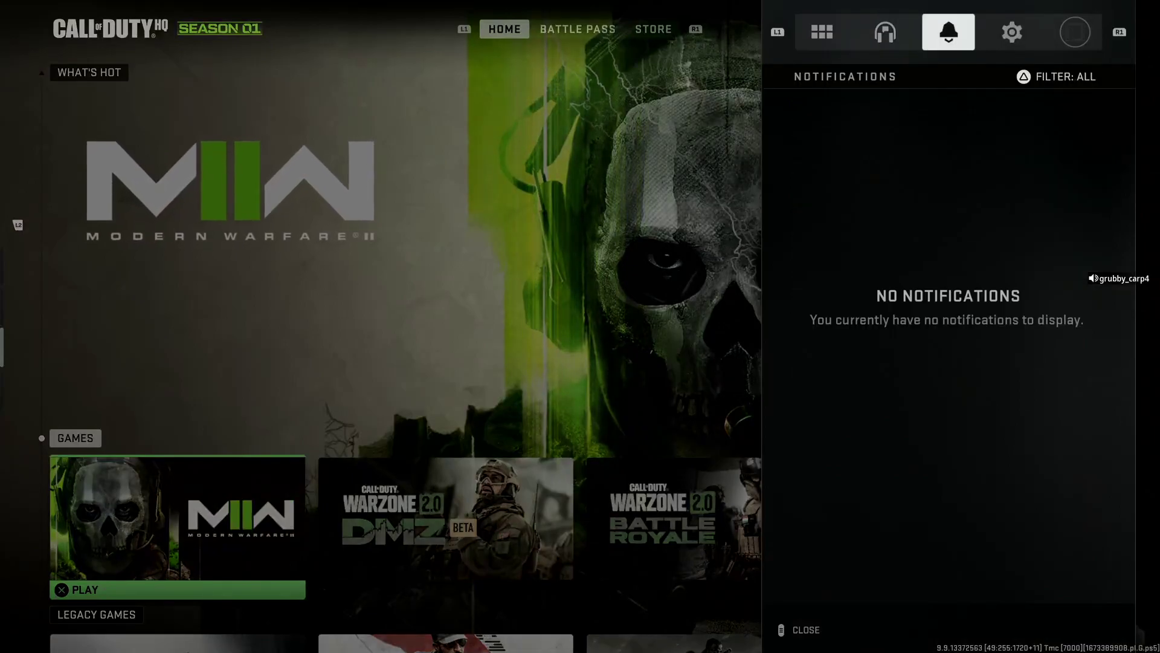
key(e)
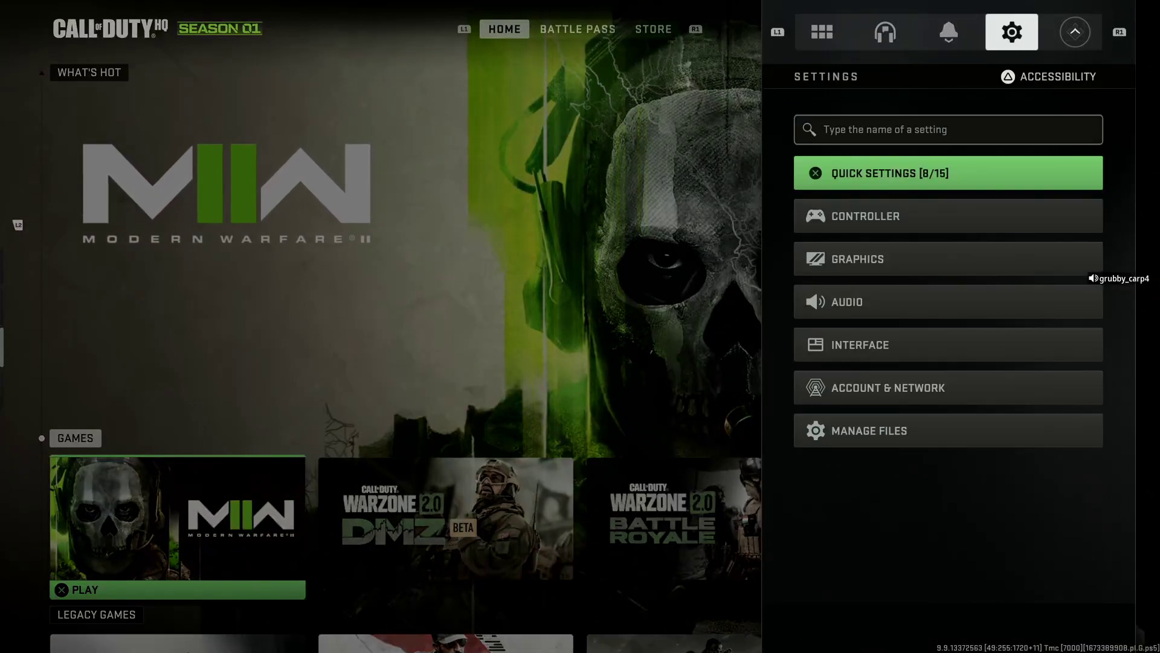
key(Down)
key(Down)
key(Down)
key(Down)
key(Down)
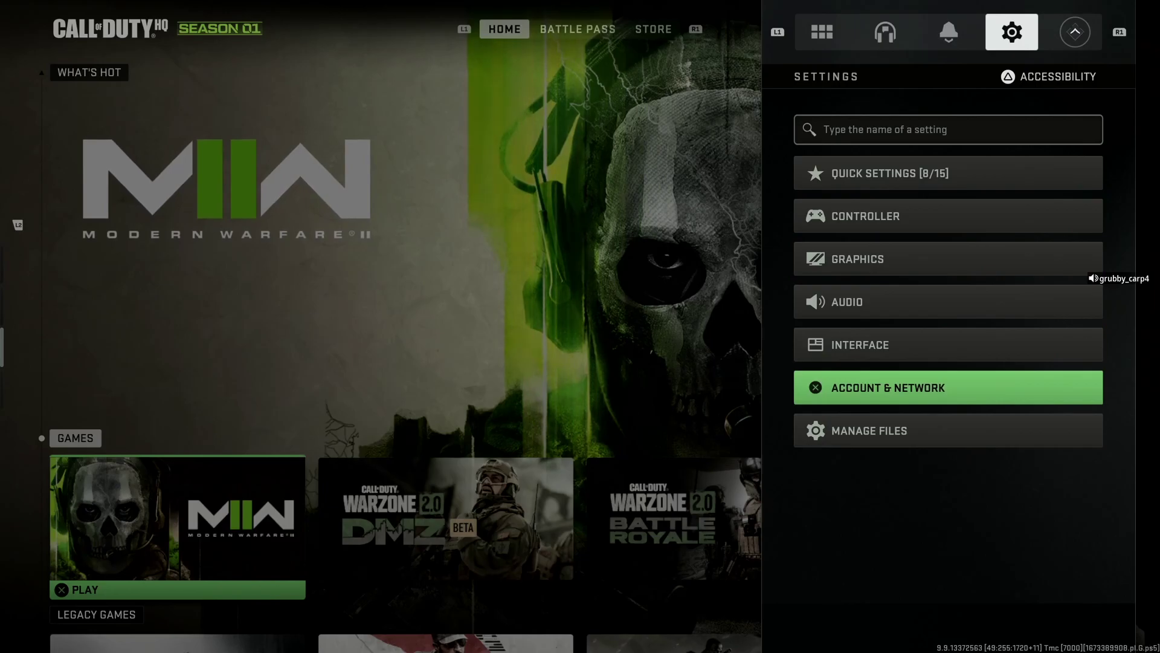
key(Return)
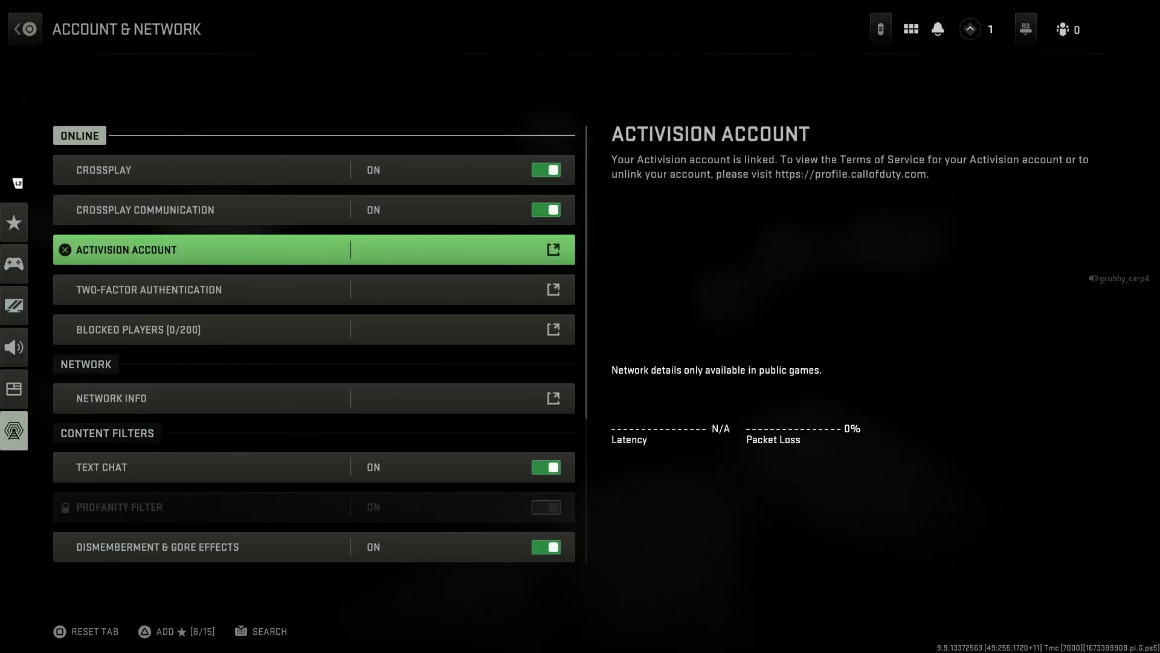
- Open the Activision Account summary from the Account & Network options
key(Up)
key(Up)
key(Down)
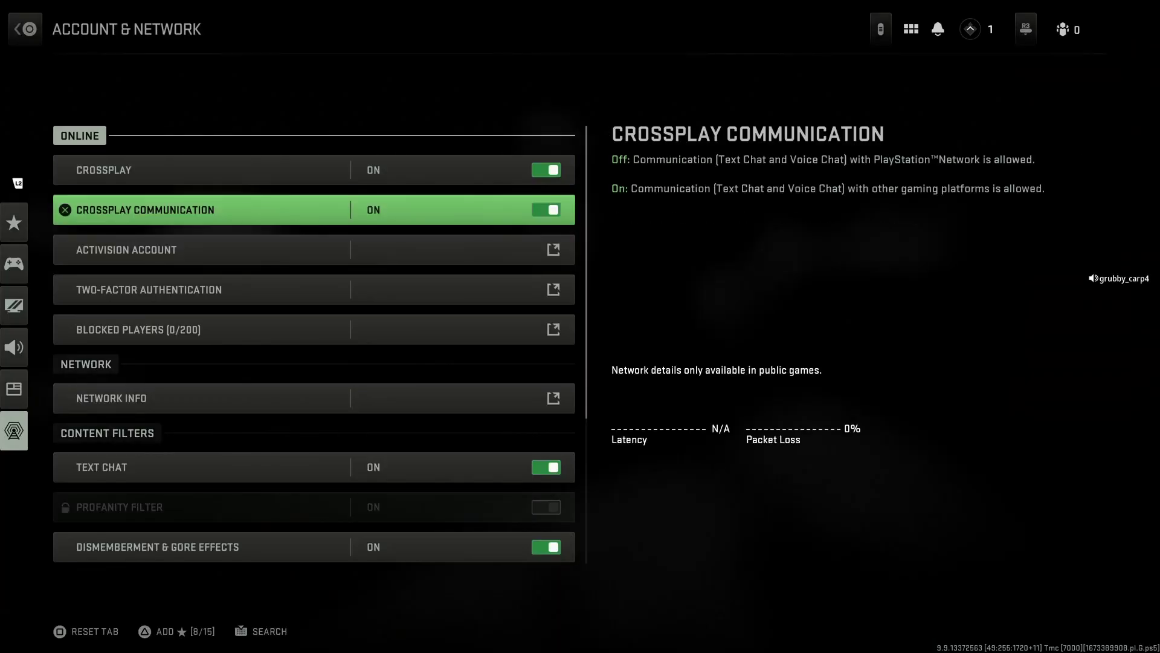
key(Down)
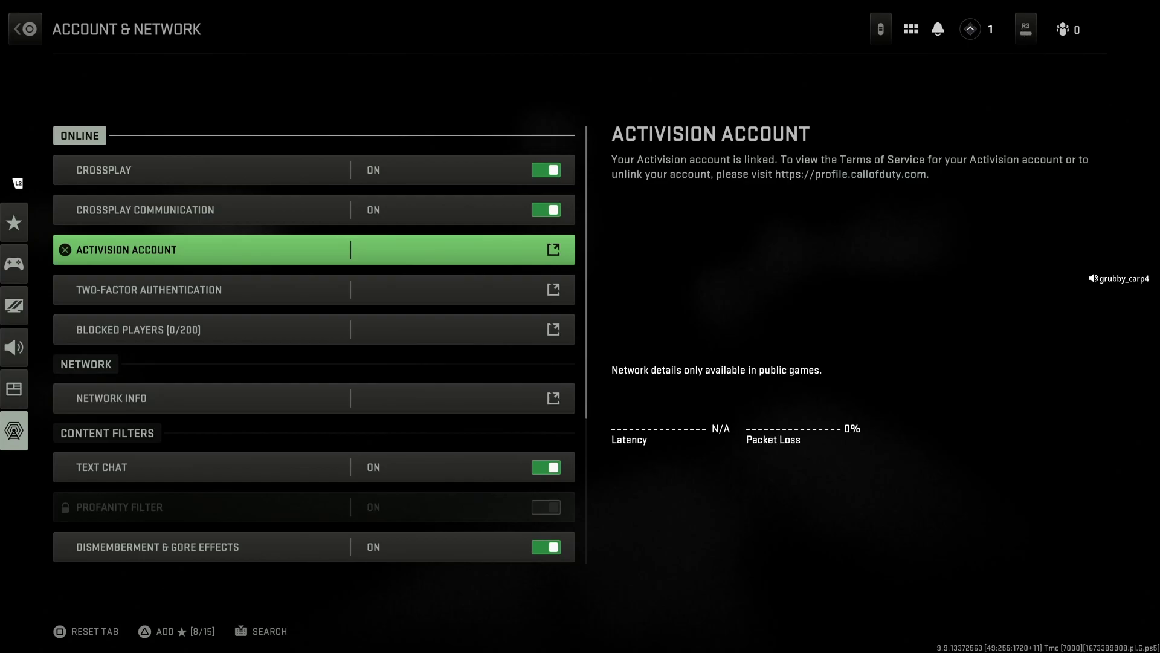
key(Return)
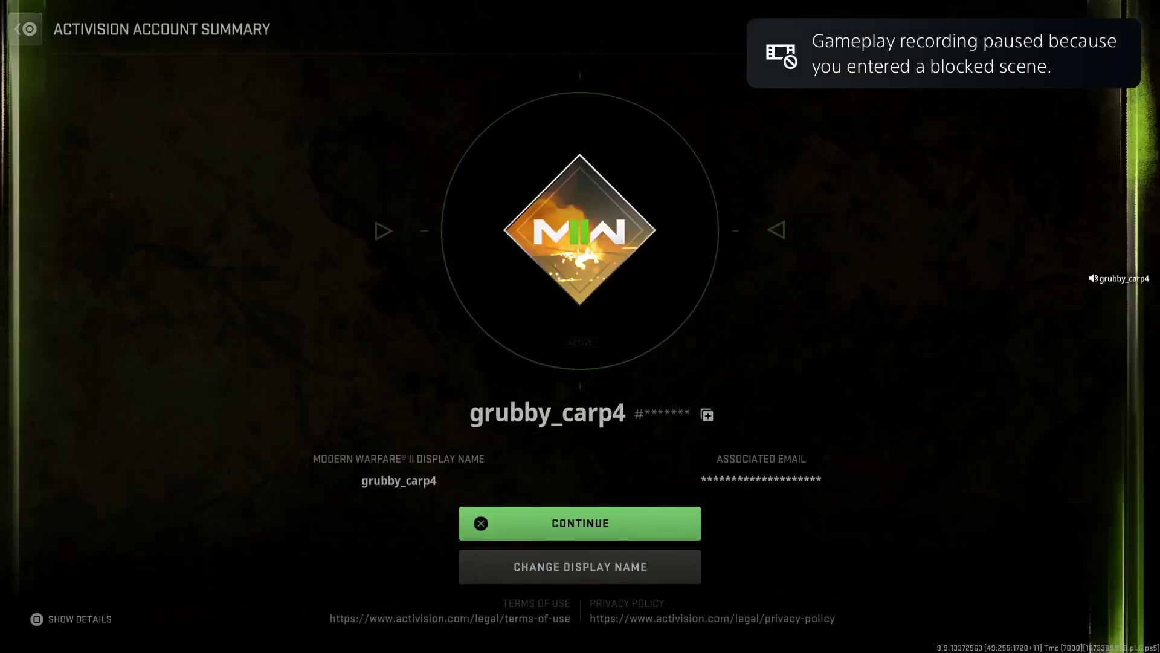
- Open the Change Display Name dialog, showing two rename tokens, and dismiss the on-screen keyboard
key(Down)
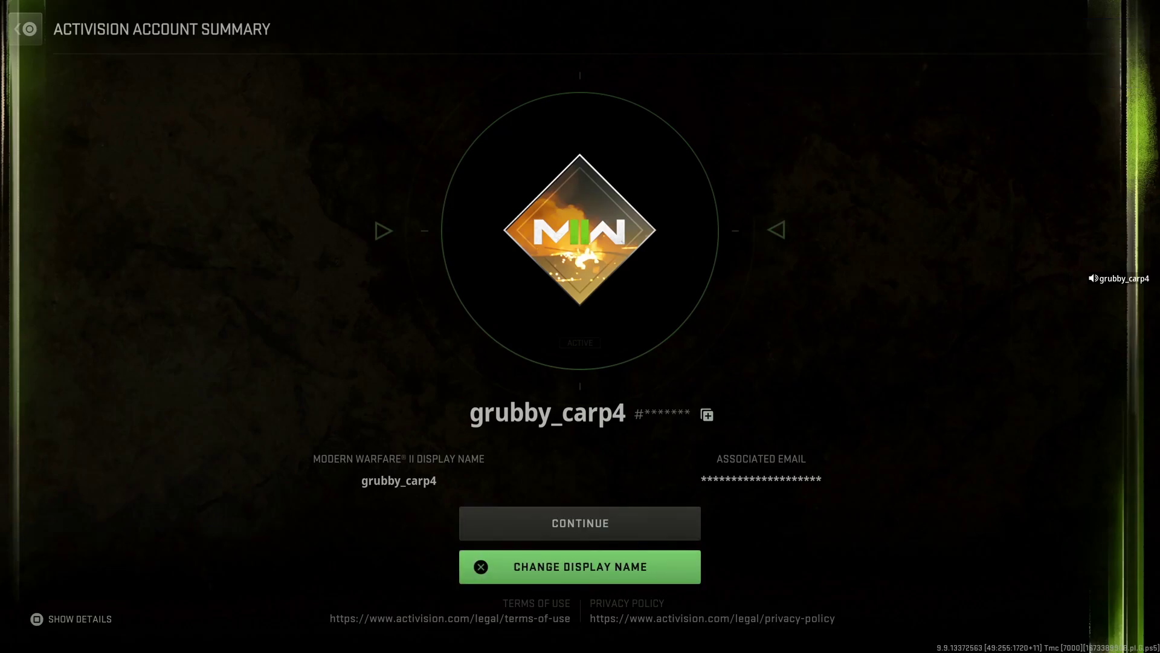
key(Return)
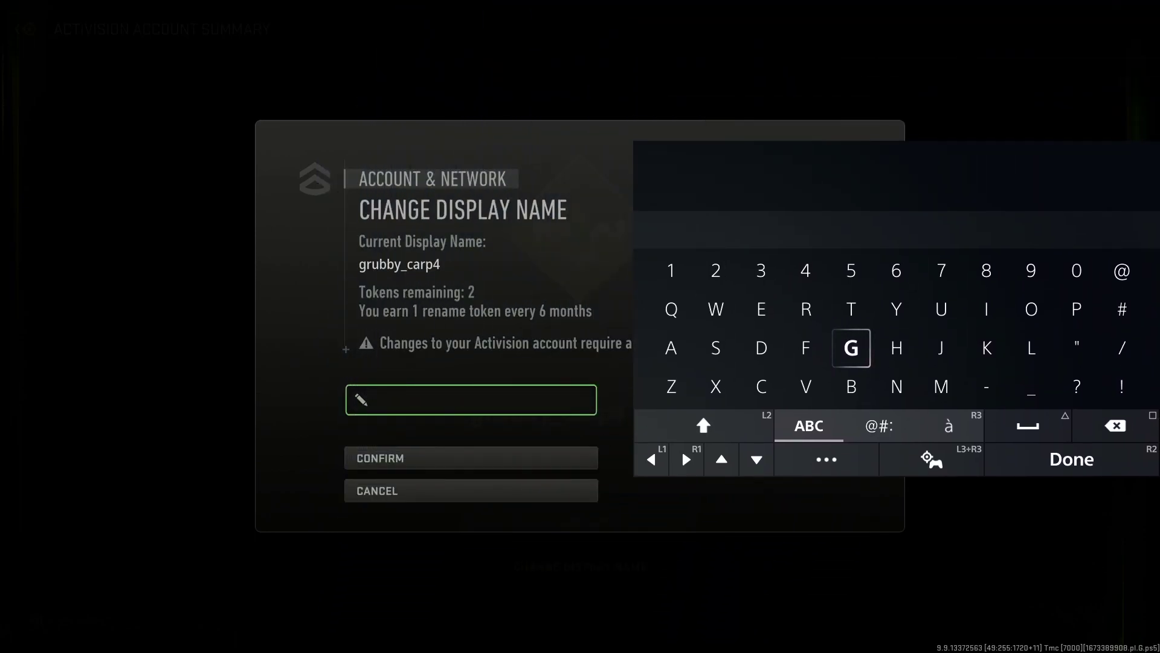
key(Return)
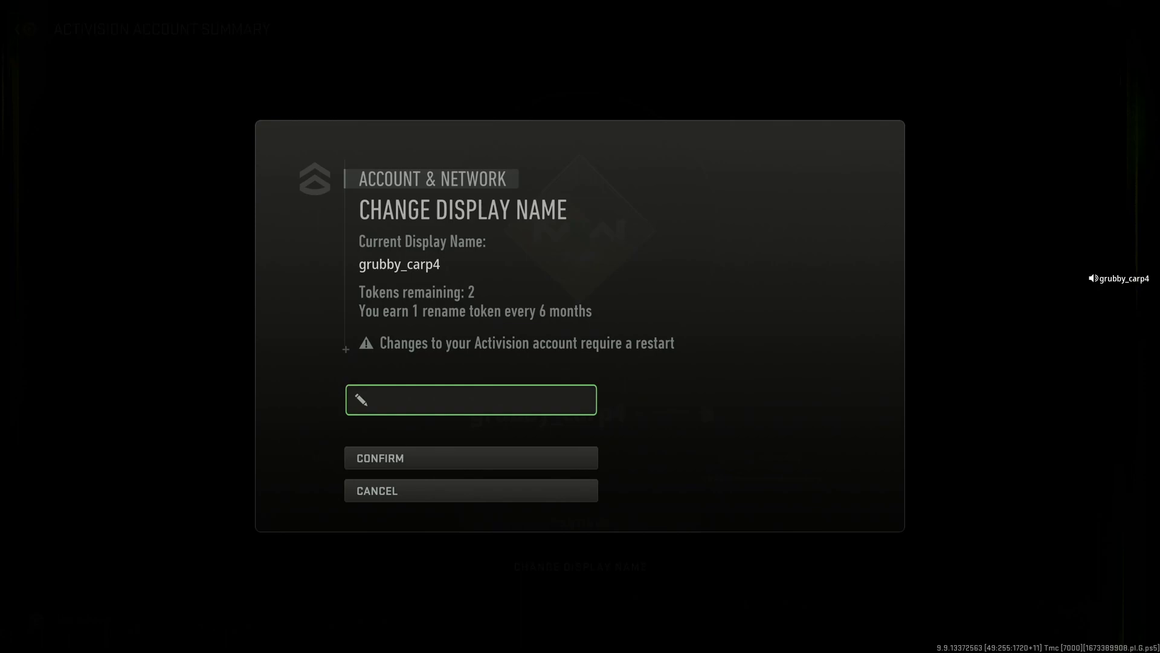
- Select the new-name field and start typing GameHQYT on the on-screen keyboard
key(Down)
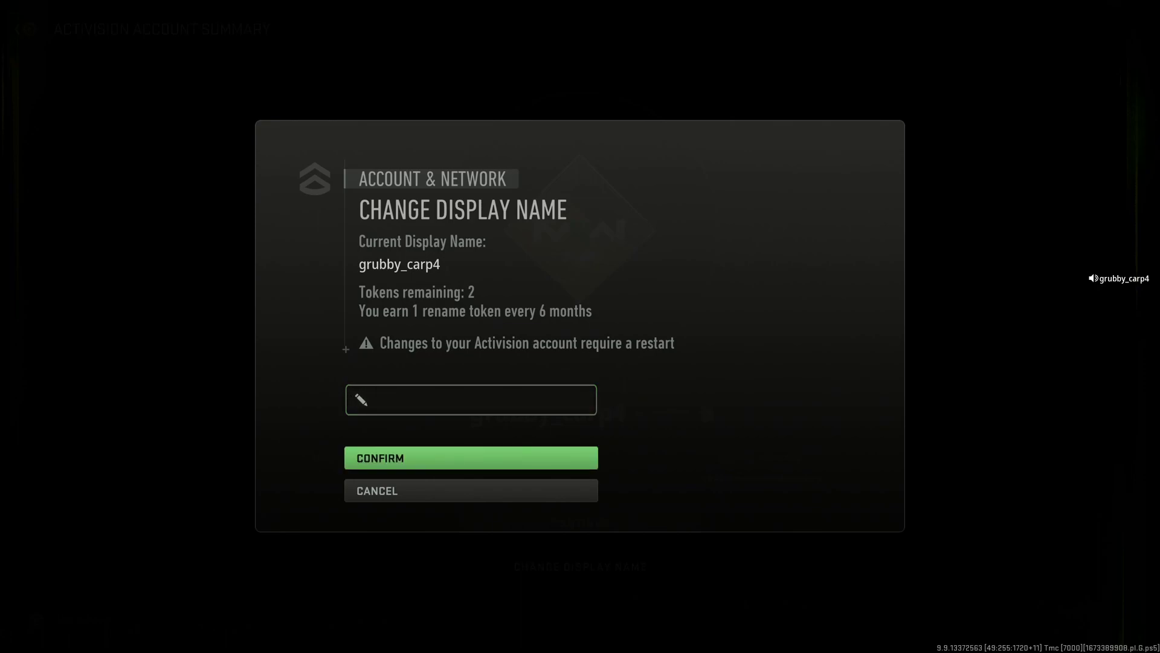
key(Up)
key(Return)
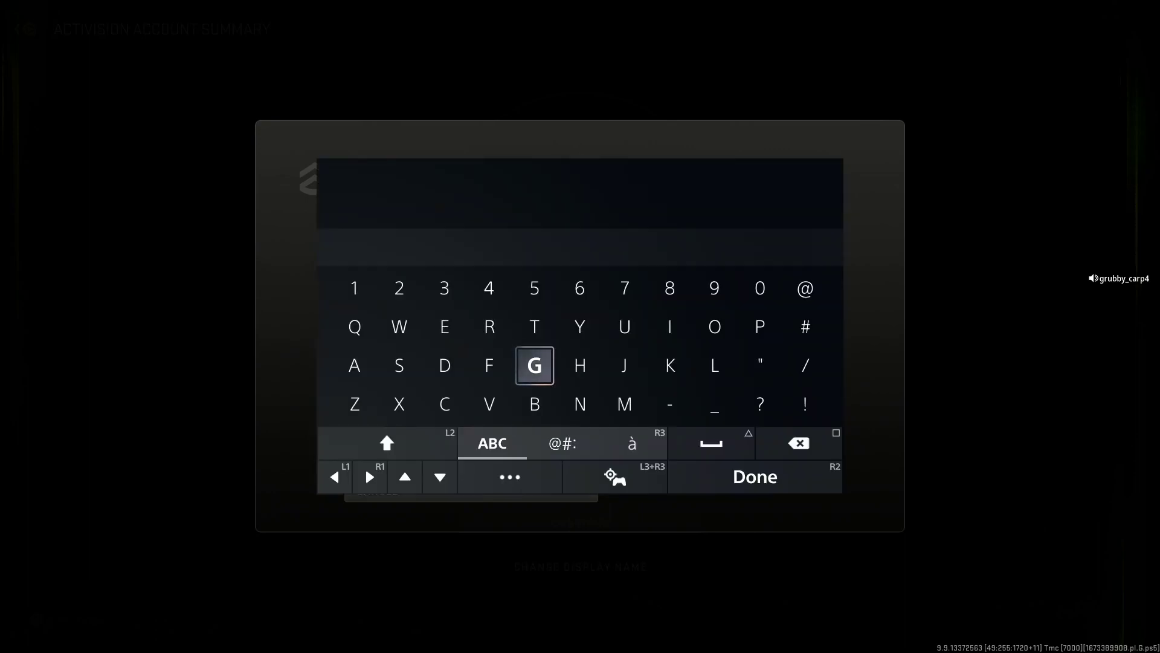
text(G)
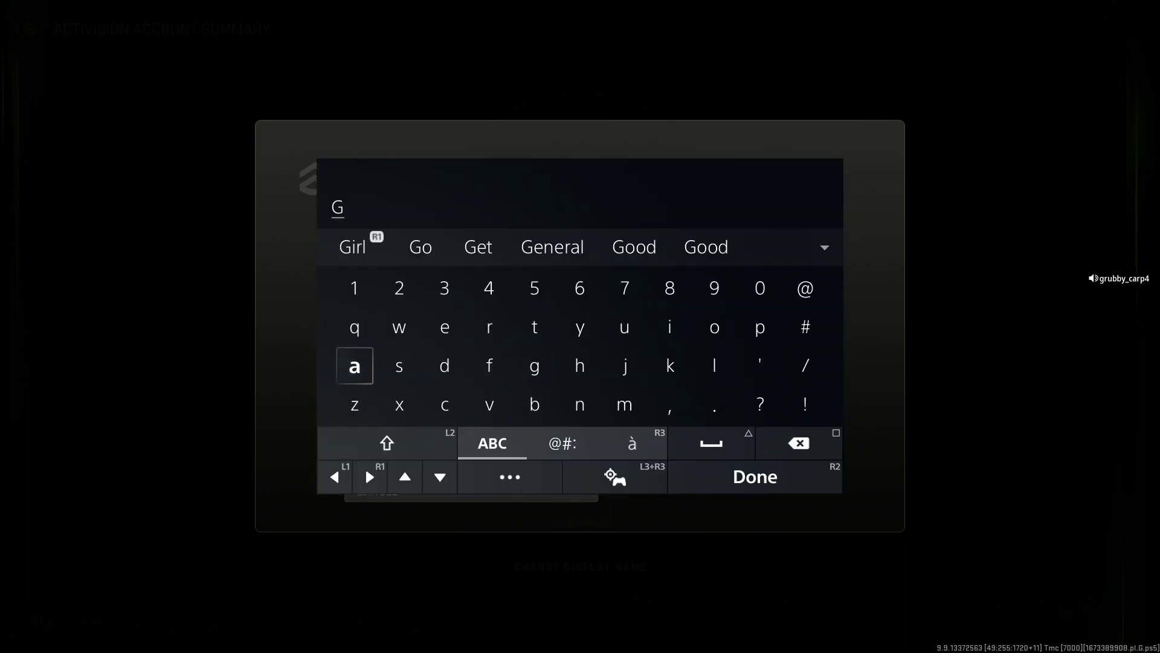
text(am)
key(Left)
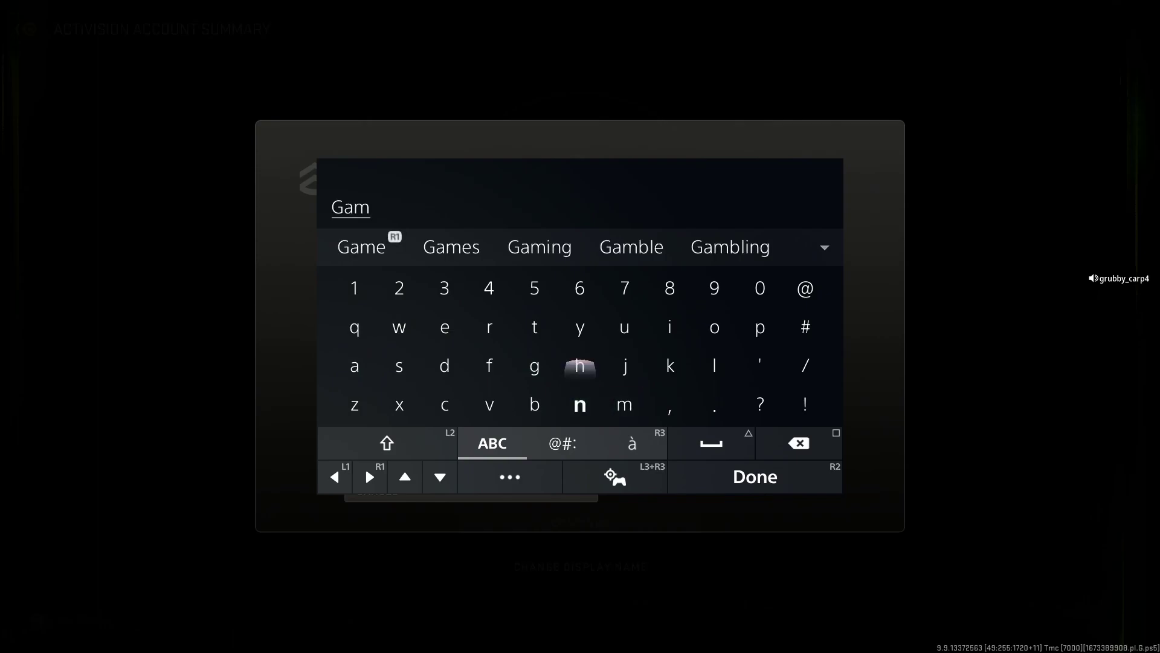
key(Up)
key(Left)
key(Left)
key(Left)
- Finish typing GameHQYT, including capitals H, Q, Y and T, and submit it
key(Up)
text(e)
key(Down)
key(Right)
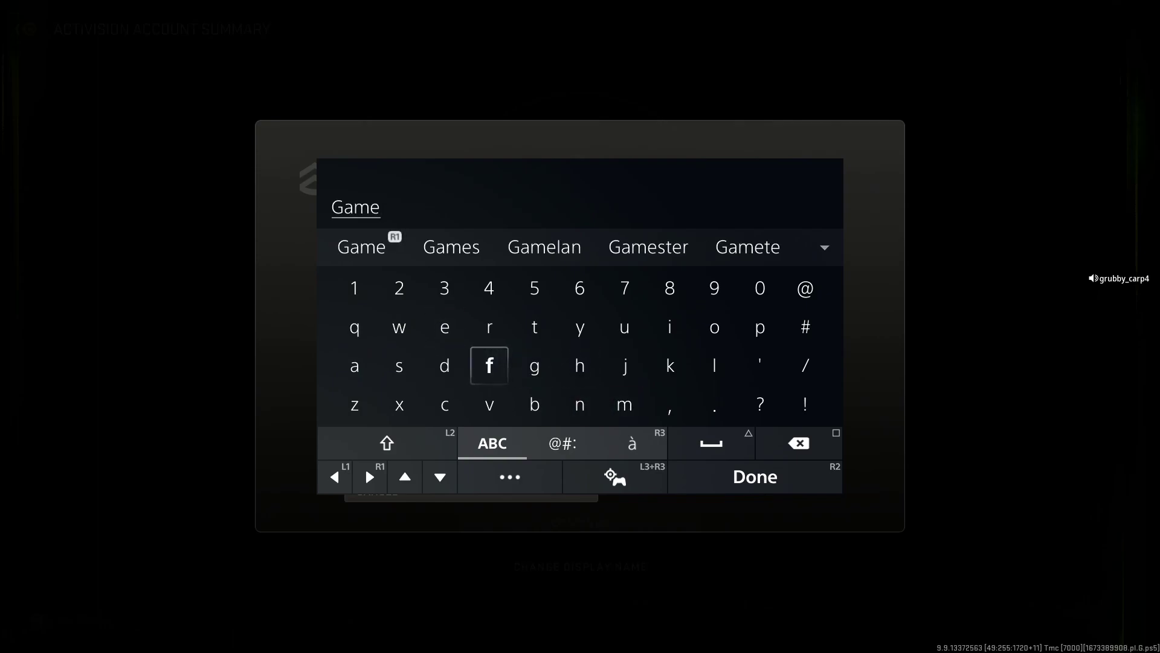
key(Right)
key(Right)
text(H)
key(Left)
key(Left)
key(Left)
key(Left)
key(shift)
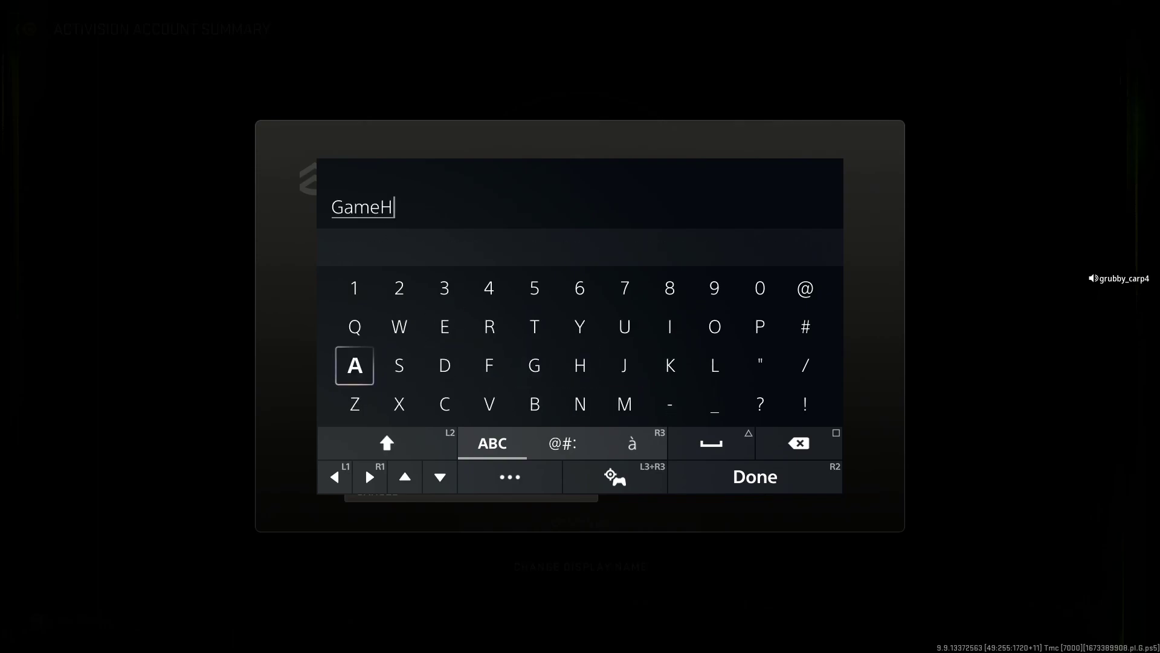
key(Up)
text(Q)
key(Right)
key(Right)
key(Right)
key(Right)
key(Right)
text(Y)
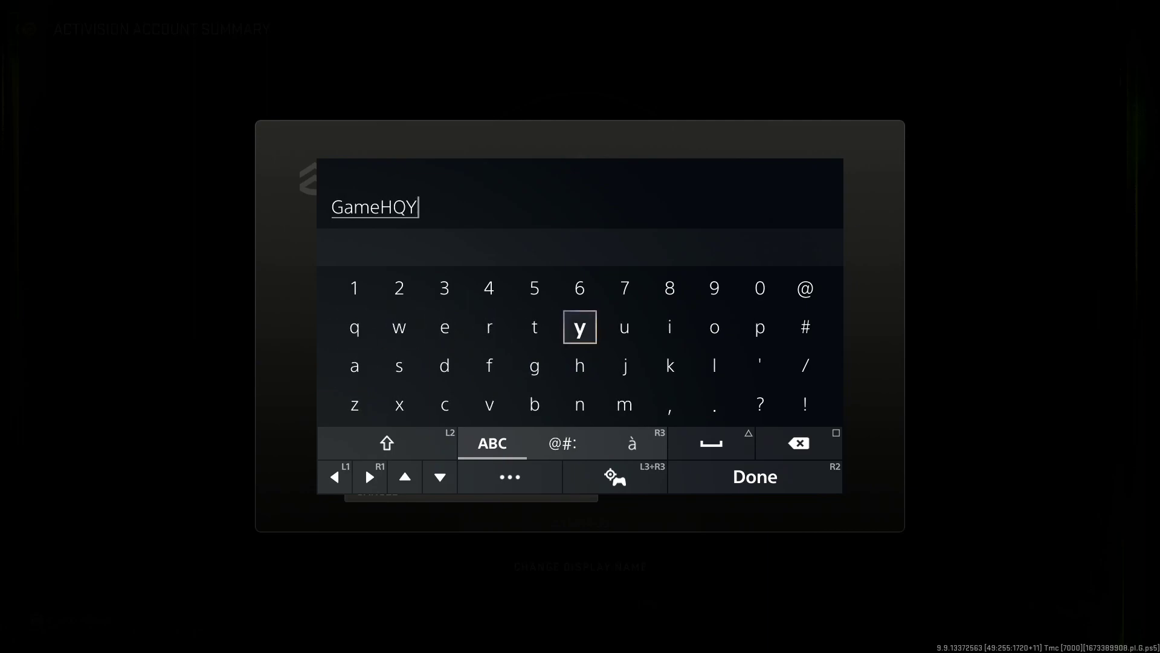
key(Left)
text(T)
key(Return)
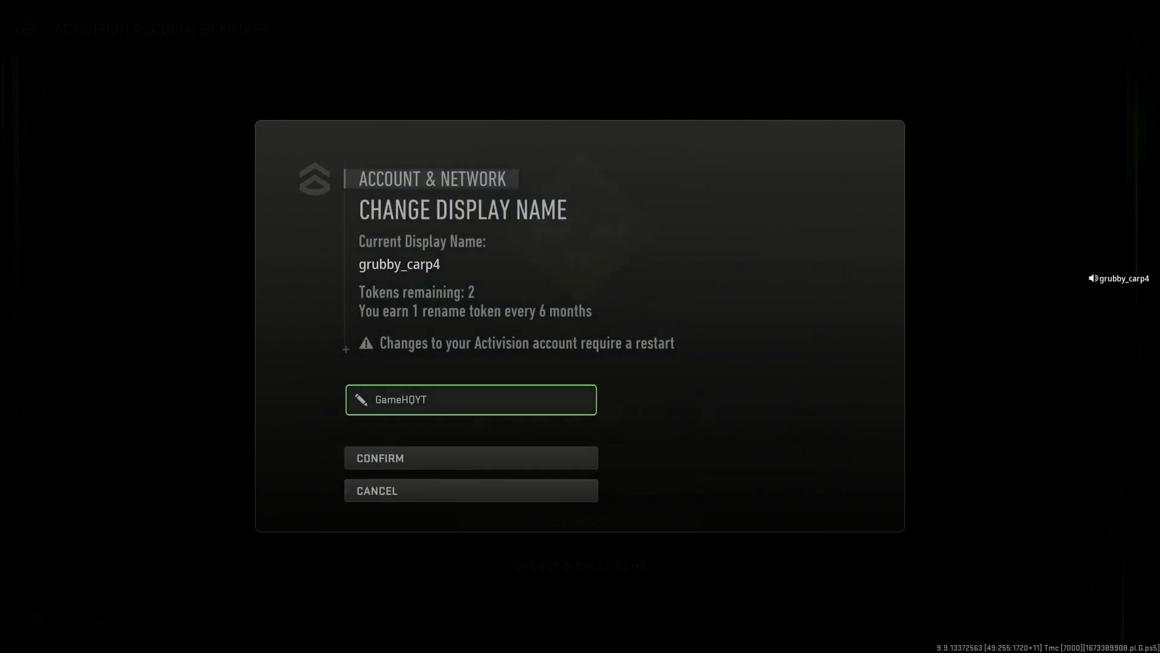
- Highlight CONFIRM to accept GameHQYT as the new display name
key(Down)
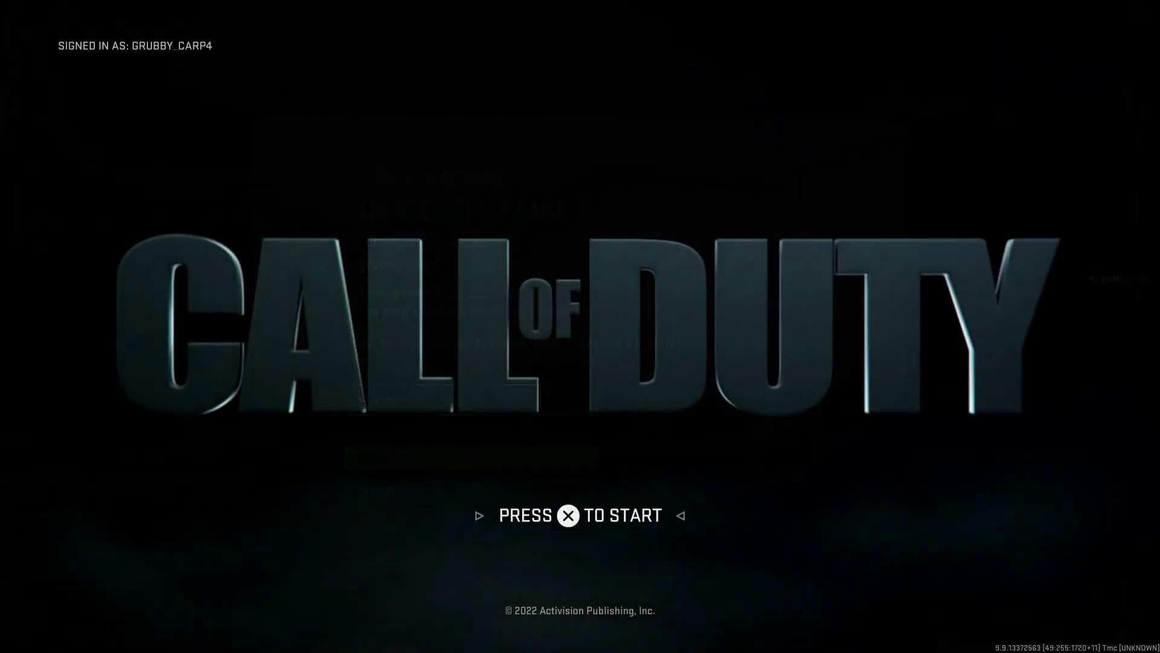